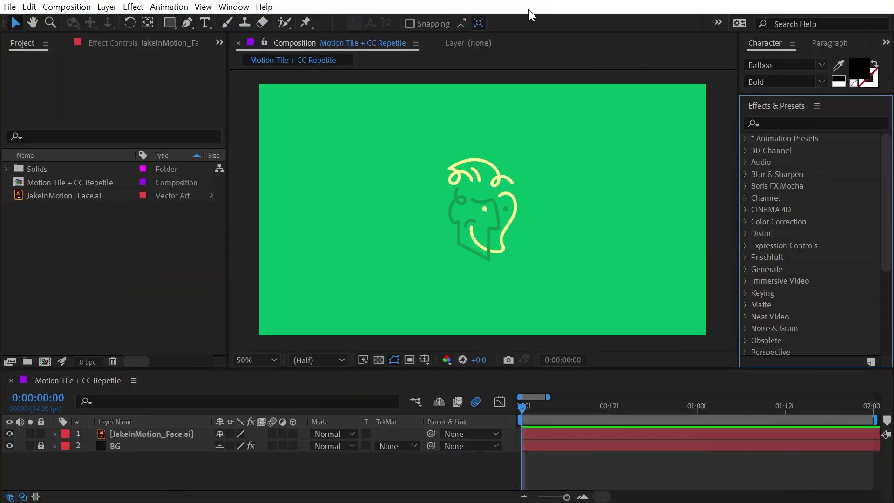
- Browse the Stylize category in Effects & Presets, then focus the effects search field
scroll(780, 315, "down", 2)
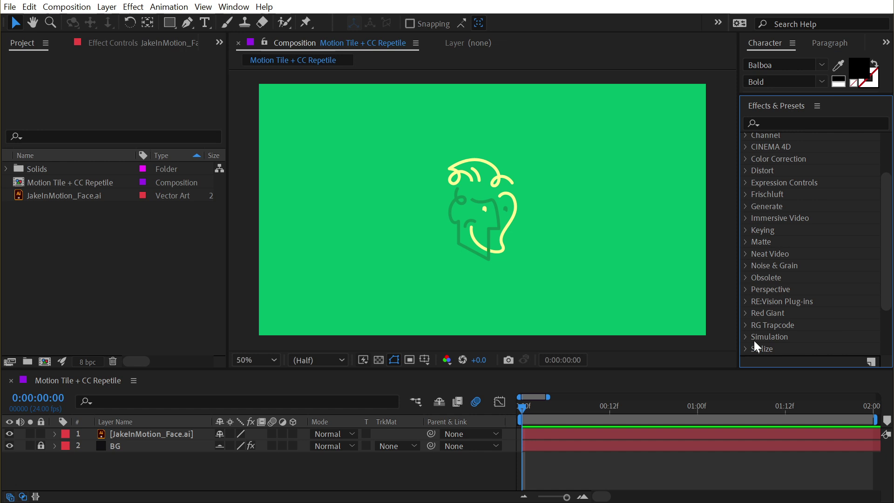
left_click(754, 340)
scroll(773, 280, "down", 3)
left_click(794, 288)
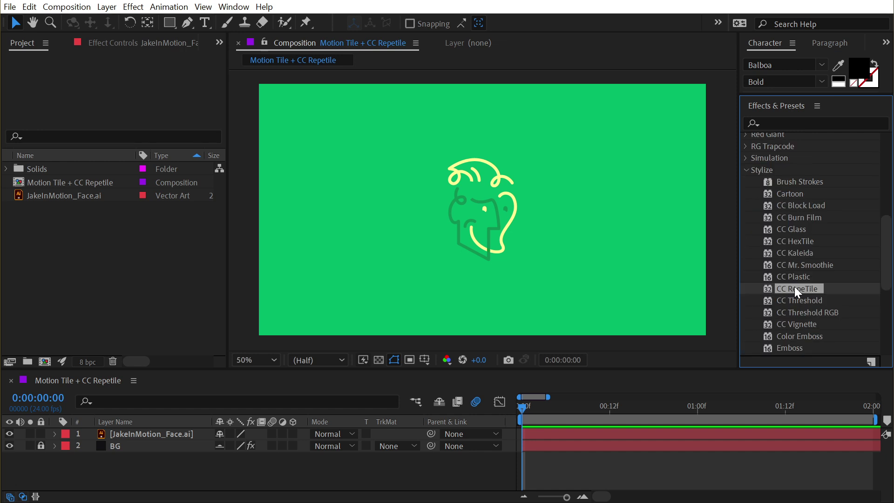
left_click(792, 123)
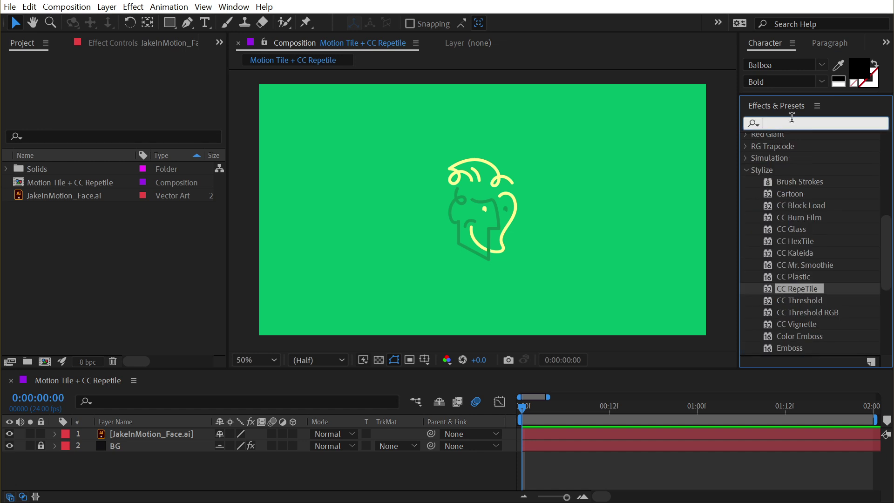
- Search 'motion', apply Motion Tile to the face layer, and scrub its output width and height
type("motion")
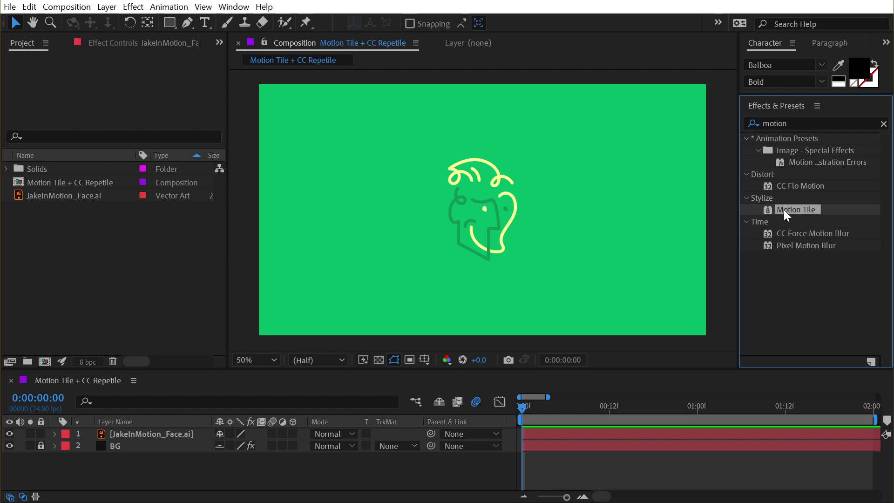
left_click_drag(784, 210, 547, 219)
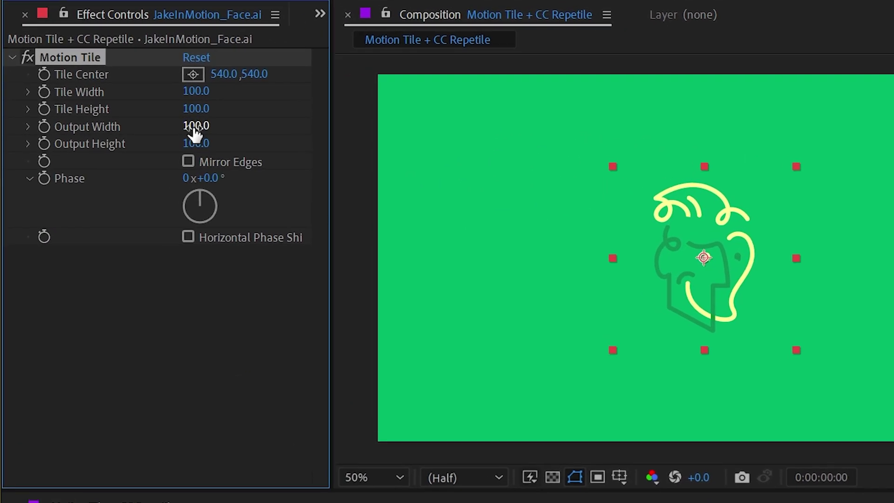
mouse_move(133, 119)
left_mouse_down()
mouse_move(148, 120)
mouse_move(135, 115)
left_mouse_up()
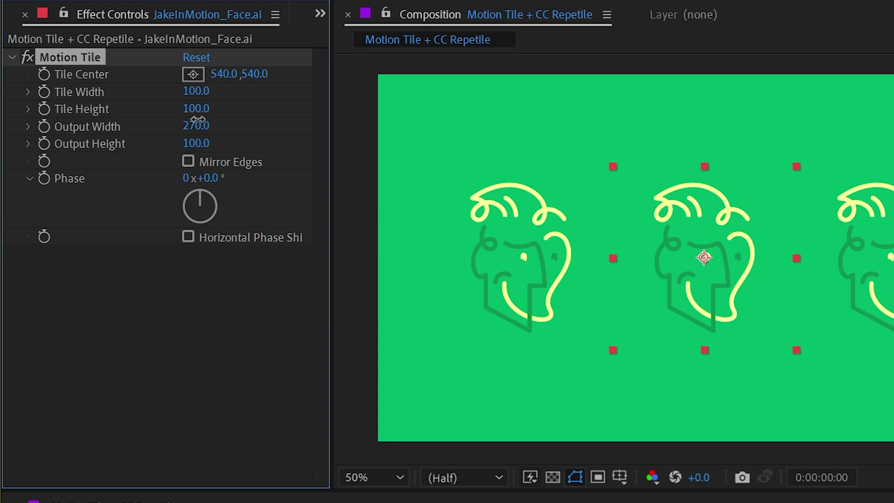
mouse_move(197, 119)
left_mouse_down()
mouse_move(173, 108)
mouse_move(198, 108)
left_mouse_up()
left_click_drag(196, 145, 214, 139)
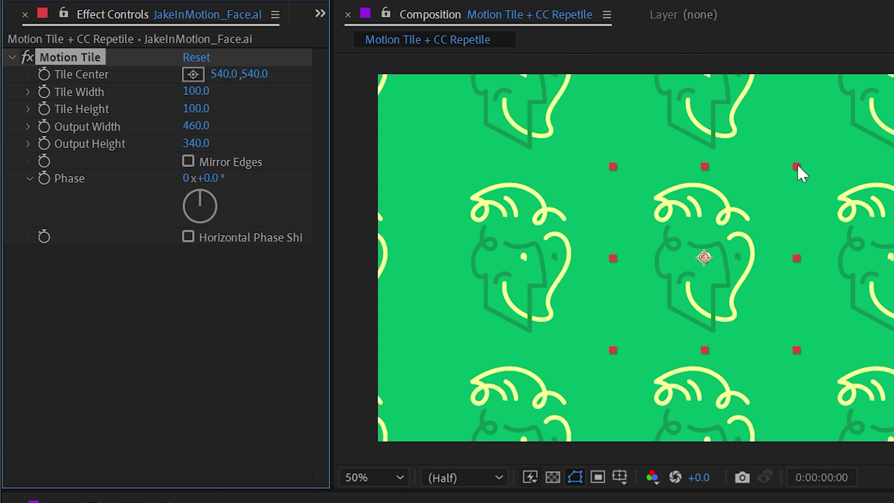
left_click_drag(797, 165, 750, 194)
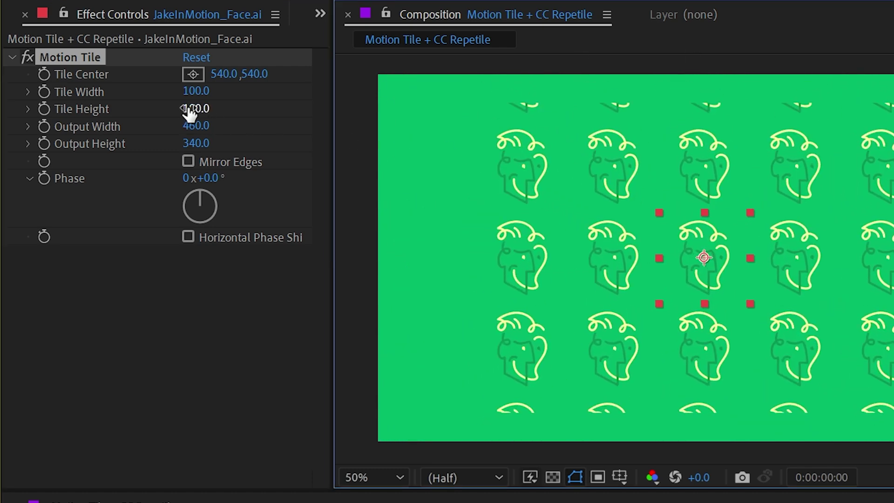
left_click_drag(193, 126, 216, 142)
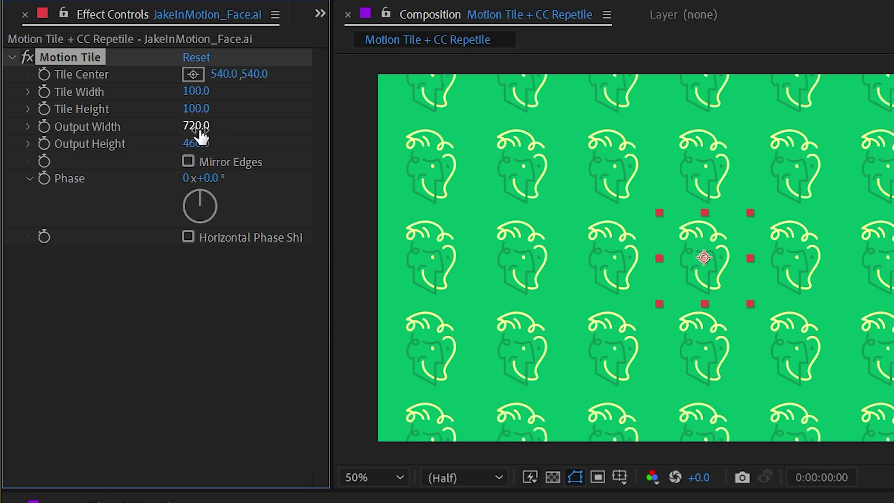
- Set Motion Tile Output Width and Output Height to 500, then enlarge the face layer
left_click(199, 128)
type("500")
key("Tab")
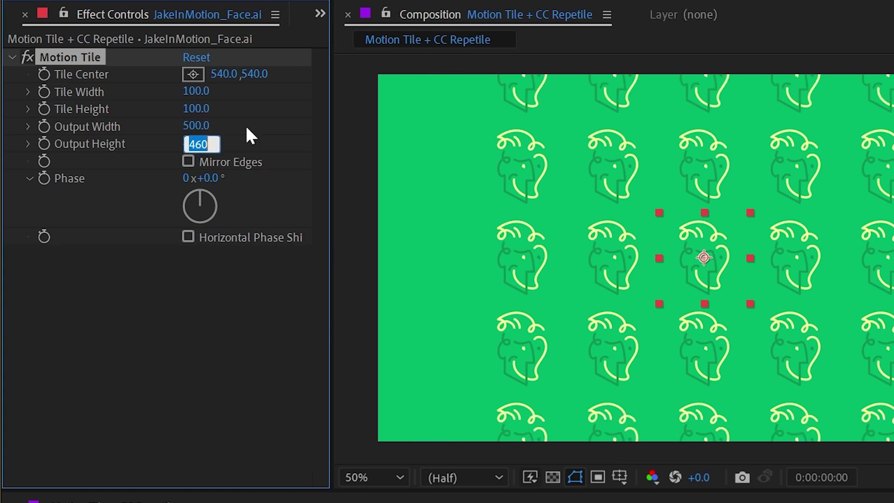
type("500")
key("Return")
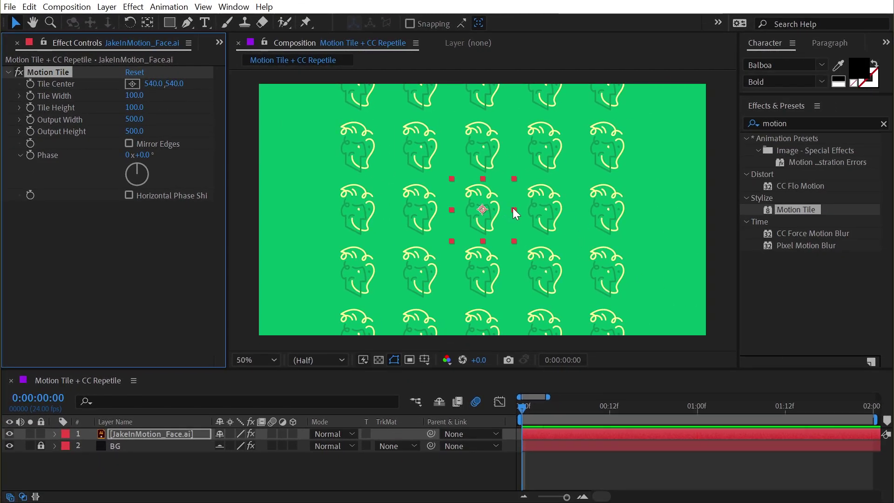
mouse_move(514, 210)
left_mouse_down()
mouse_move(501, 209)
mouse_move(527, 209)
left_mouse_up()
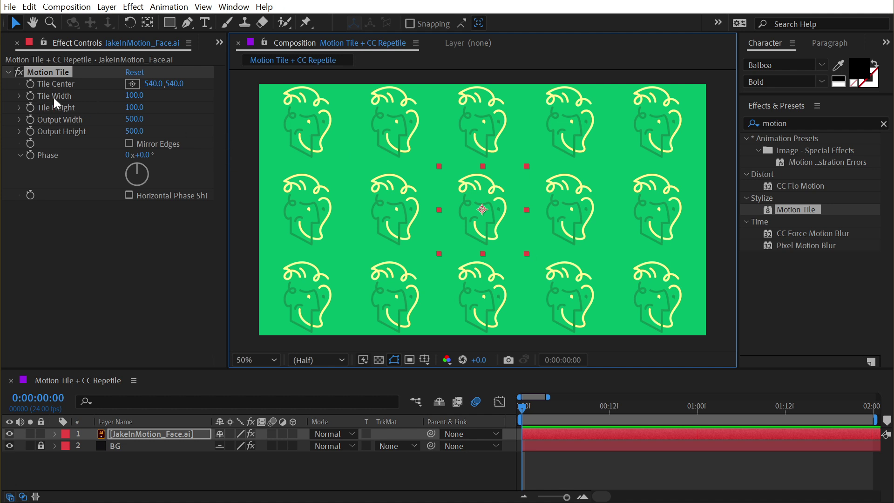
- Set the face layer's Scale to 100%
left_click(166, 431)
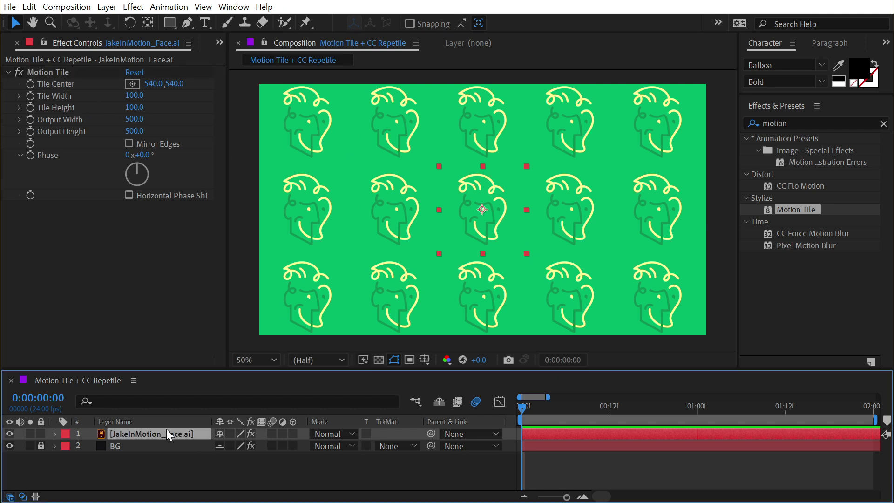
key("s")
left_click(252, 446)
type("100")
key("Return")
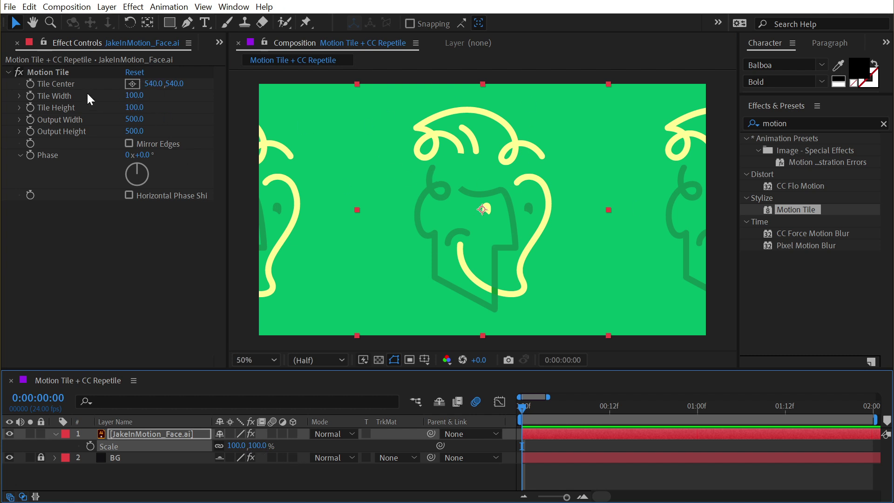
- Set Motion Tile's Tile Width and Height to 50, then down to 20
left_click(134, 96)
type("500")
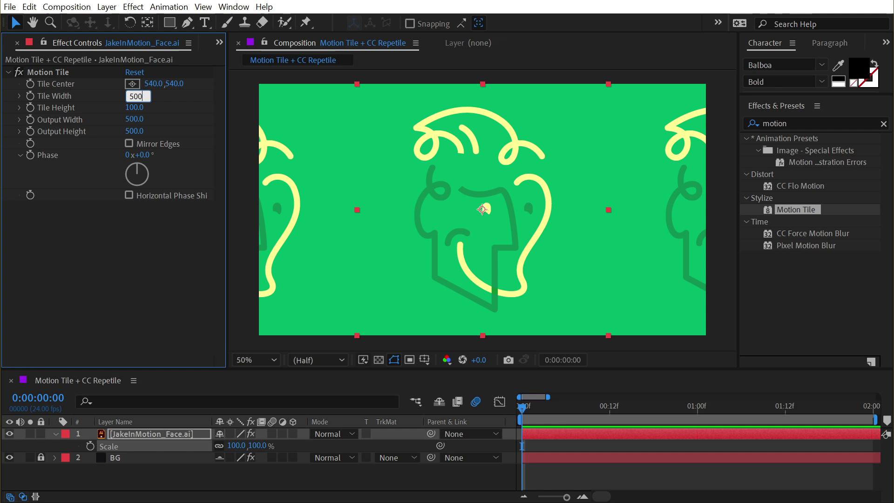
key("Tab")
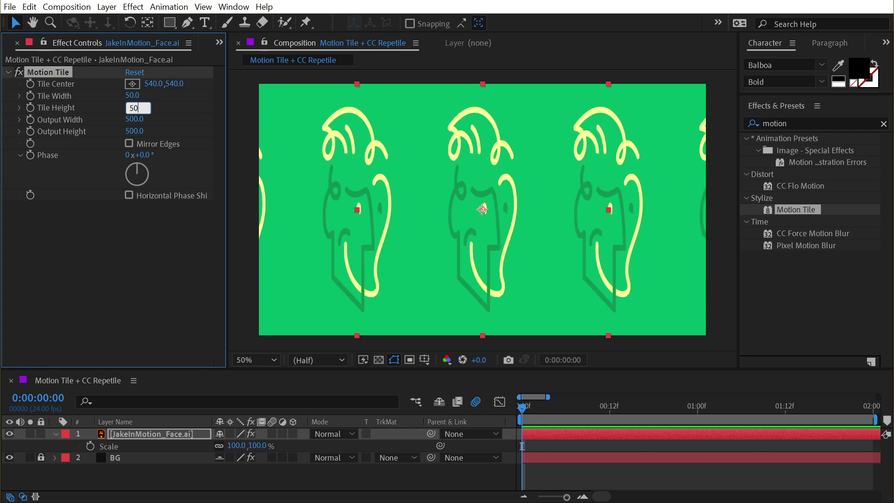
key("Return")
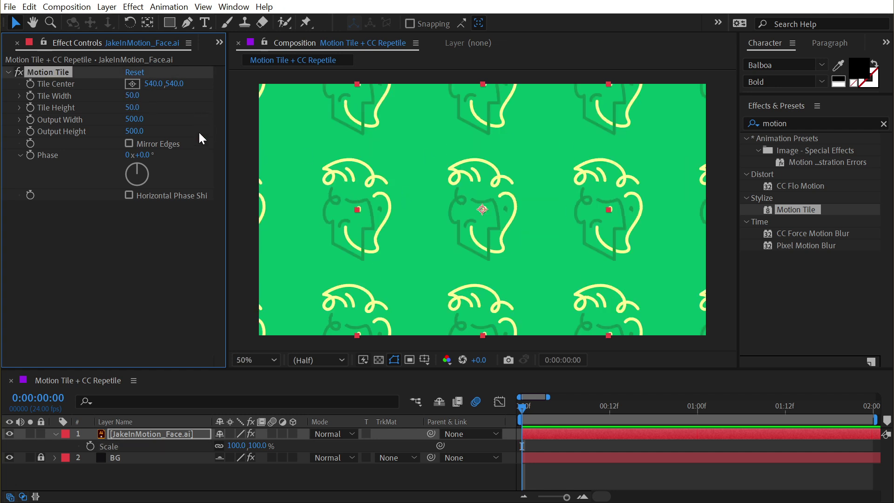
left_click(134, 96)
type("20")
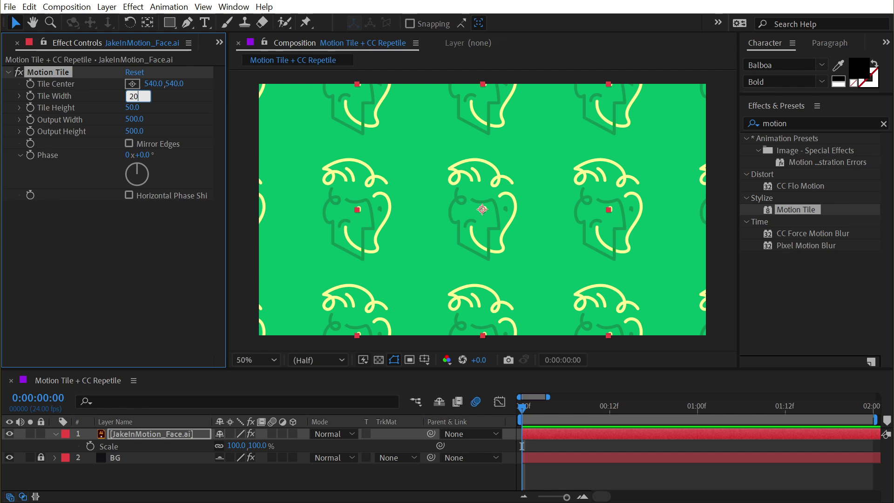
key("Tab")
type("20")
key("Return")
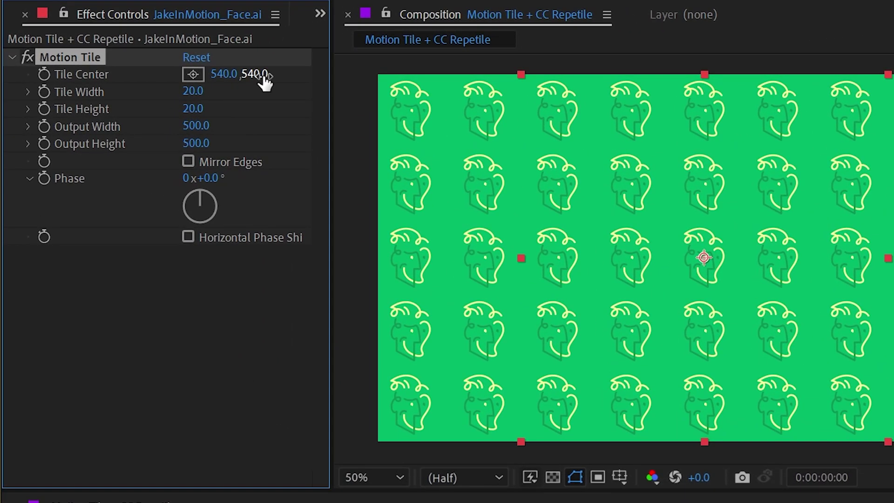
- Try offsetting Tile Center, reset it to 540,540, and enable Mirror Edges
left_click_drag(264, 82, 285, 102)
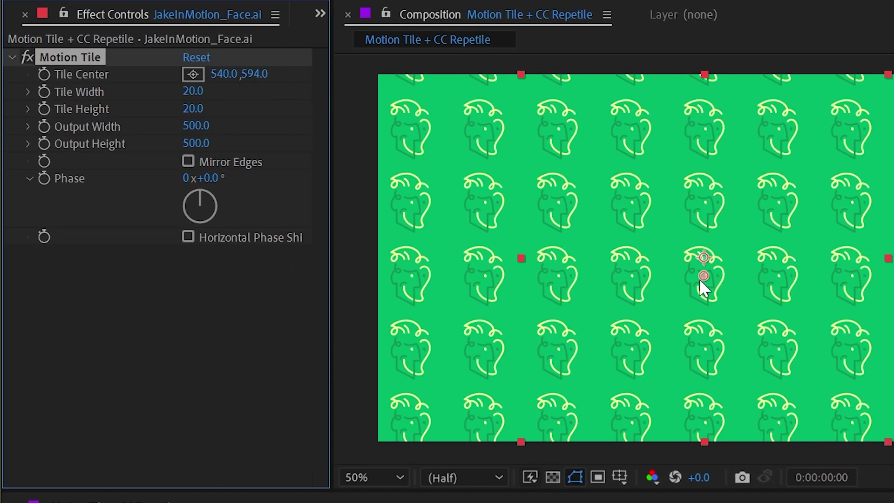
left_click_drag(703, 292, 675, 219)
right_click(82, 74)
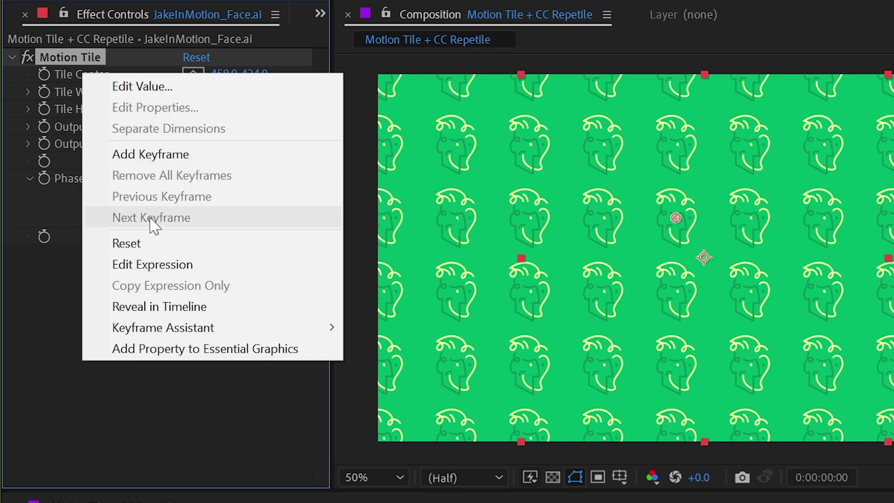
left_click(145, 240)
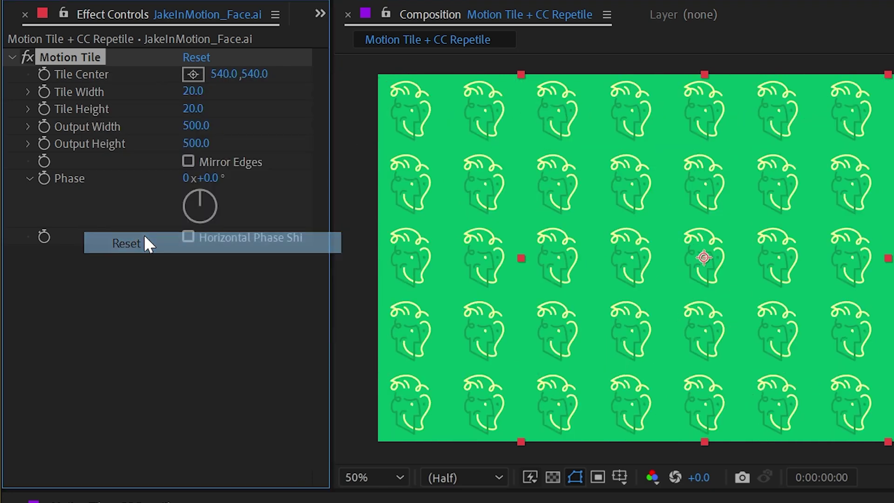
left_click(188, 162)
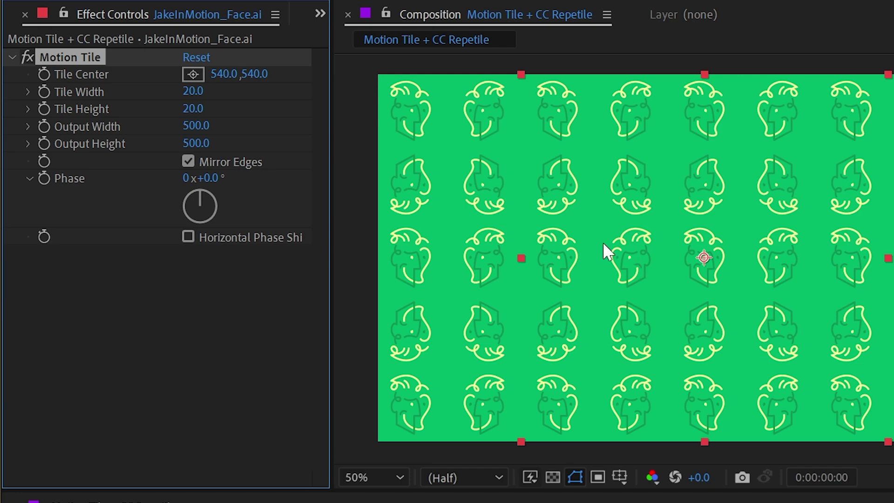
- Set Tile Width and Height to 50 and turn off Mirror Edges
left_click(192, 91)
type("50")
key("Tab")
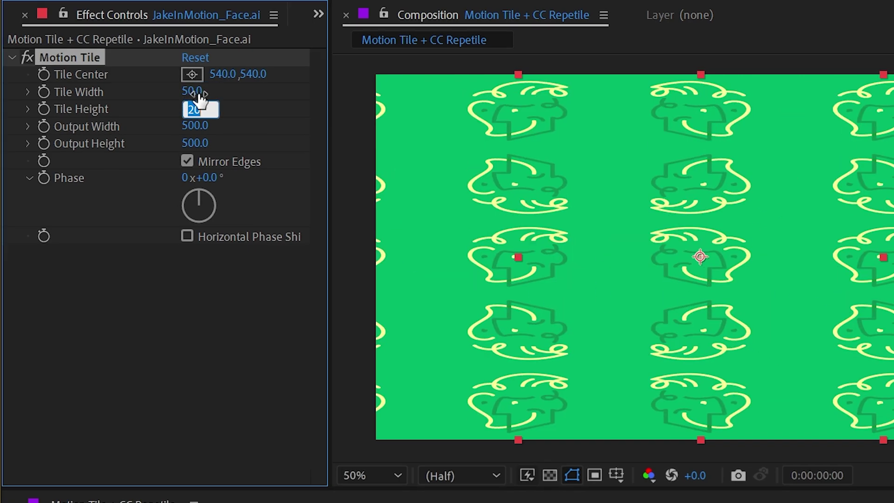
type("50")
key("Return")
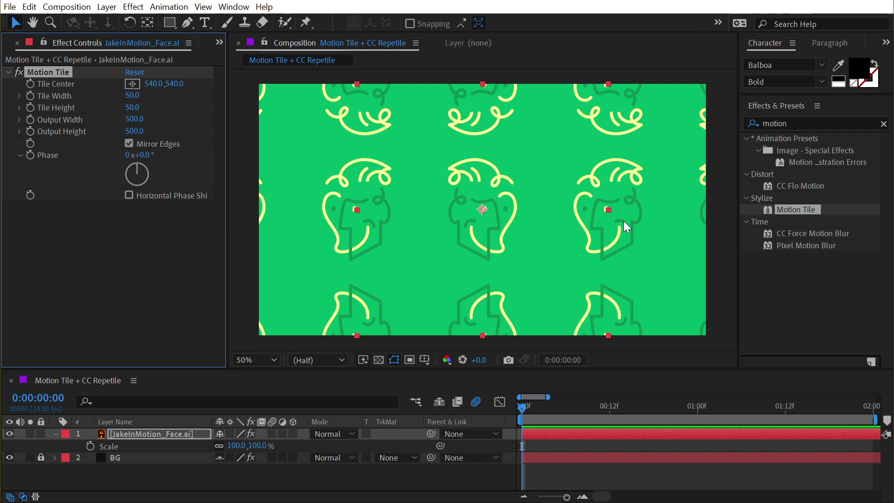
left_click(163, 144)
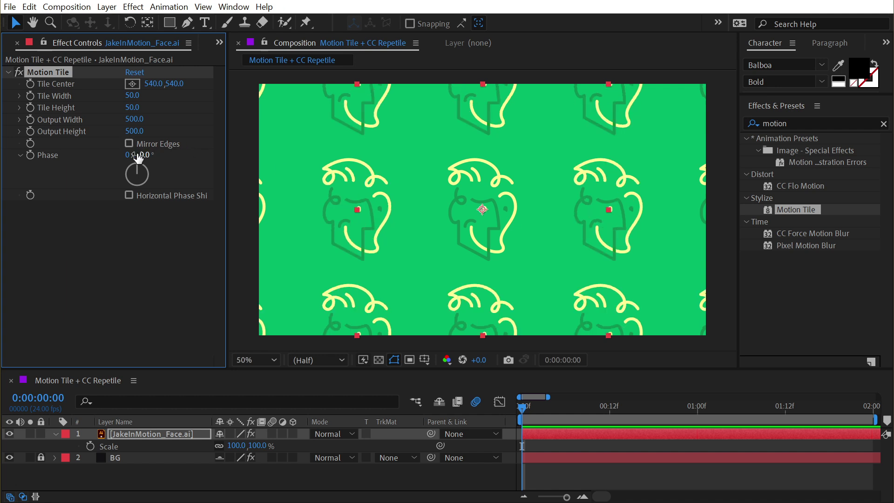
- Set Phase to 180° with Horizontal Phase Shift, and scale the face layer to 56.3%
left_click_drag(144, 164, 171, 176)
left_click(147, 155)
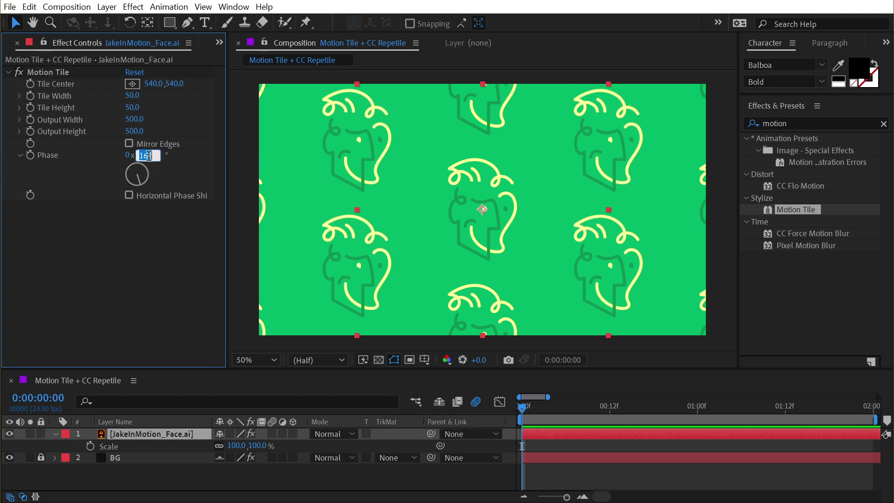
type("180")
key("Return")
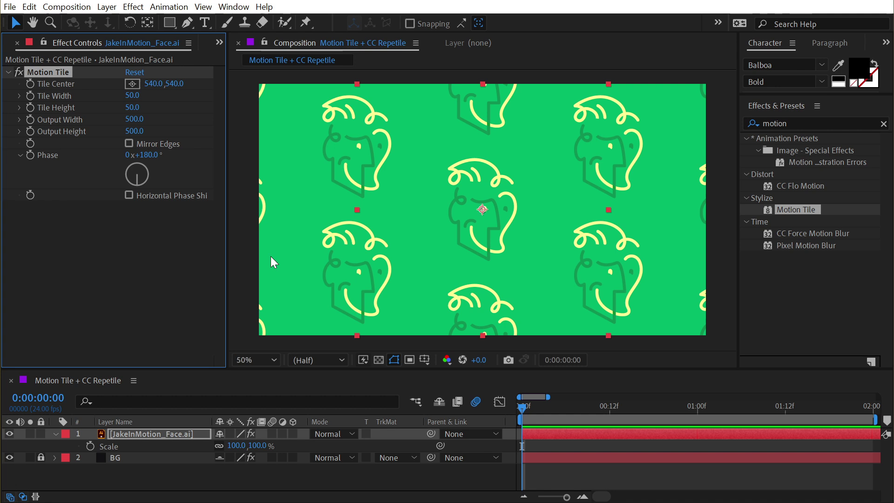
mouse_move(228, 193)
left_mouse_down()
mouse_move(267, 193)
mouse_move(221, 210)
left_mouse_up()
left_click(221, 194)
left_click_drag(353, 210, 408, 208)
left_click_drag(136, 154, 154, 181)
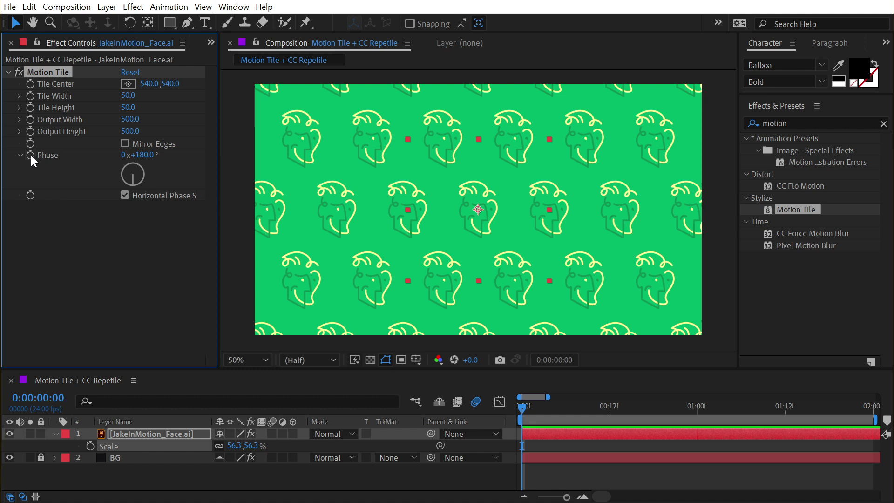
- Keyframe Tile Center and Phase over two seconds, ending at Tile Center X 0 and two extra Phase turns
left_click(31, 83)
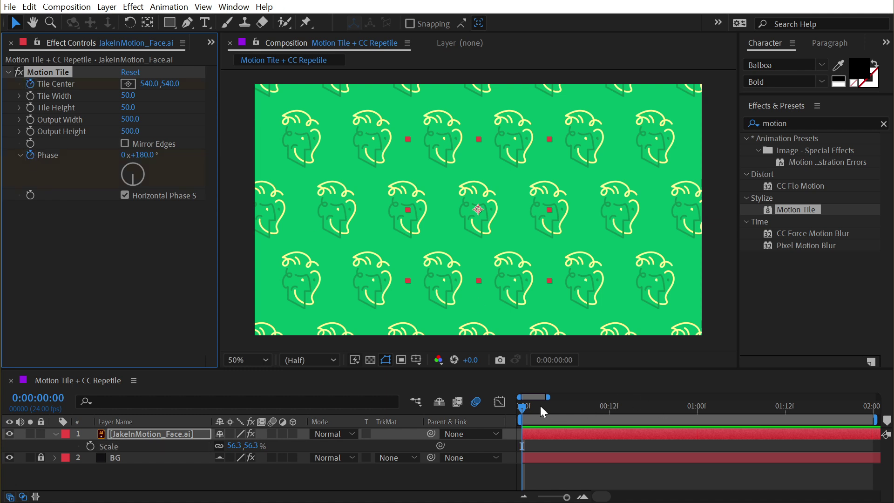
left_click_drag(542, 412, 874, 411)
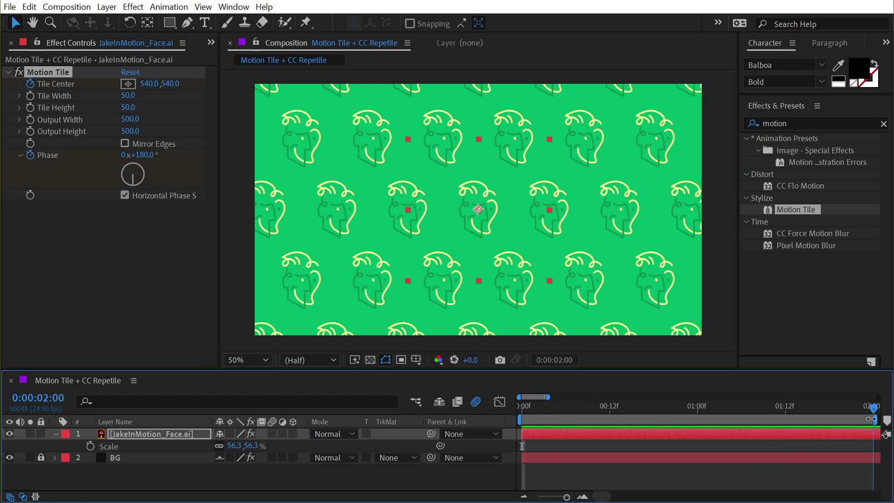
left_click_drag(146, 159, 471, 167)
left_click(147, 84)
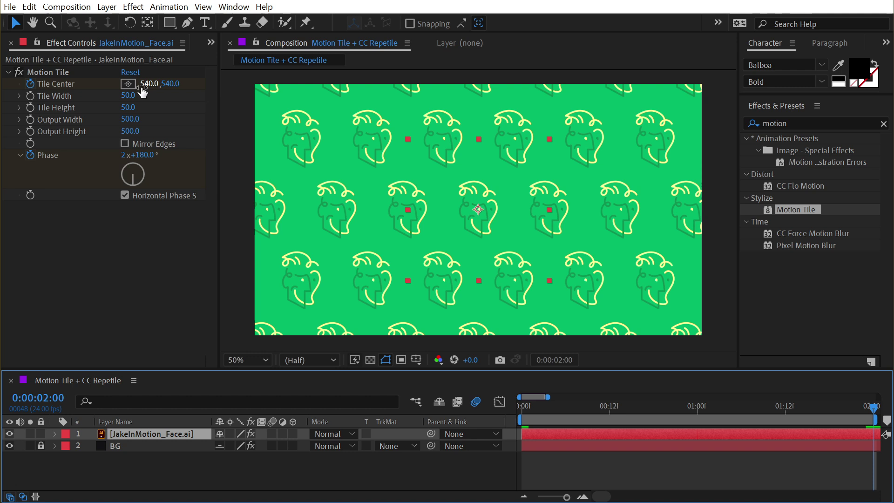
type("0")
key("Return")
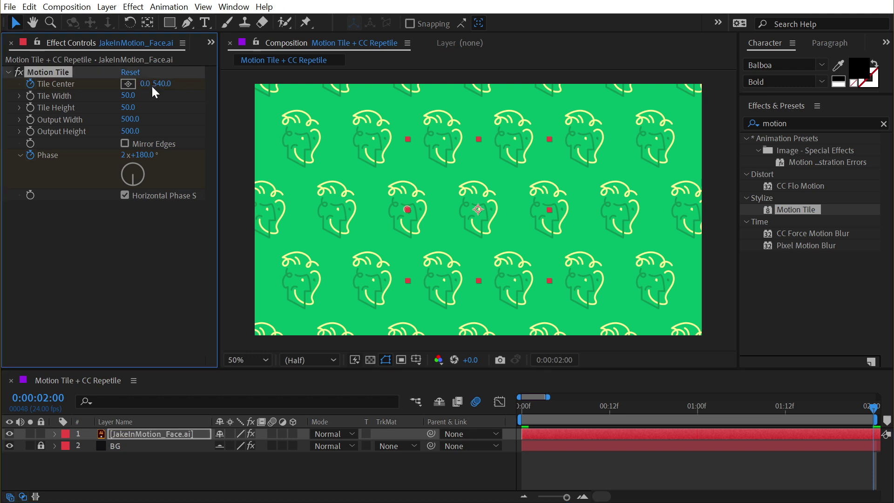
- Reveal the keyframed properties and preview the animation from the start
key("u")
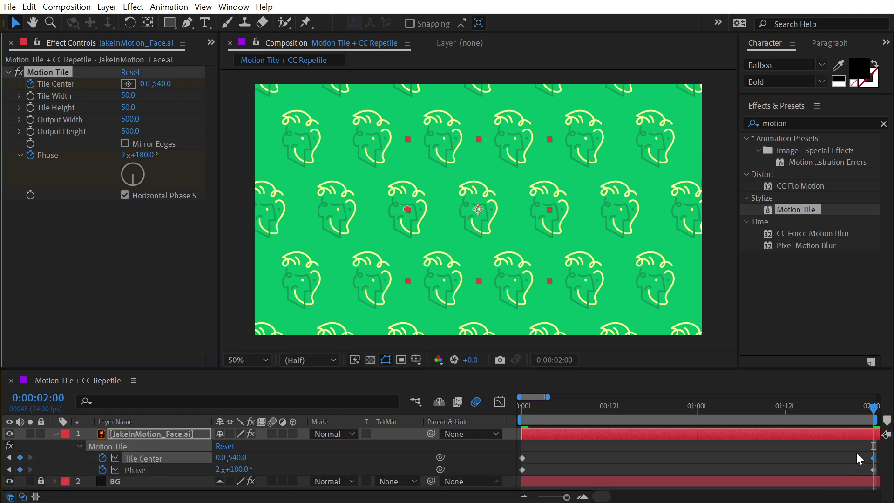
left_click_drag(869, 410, 451, 417)
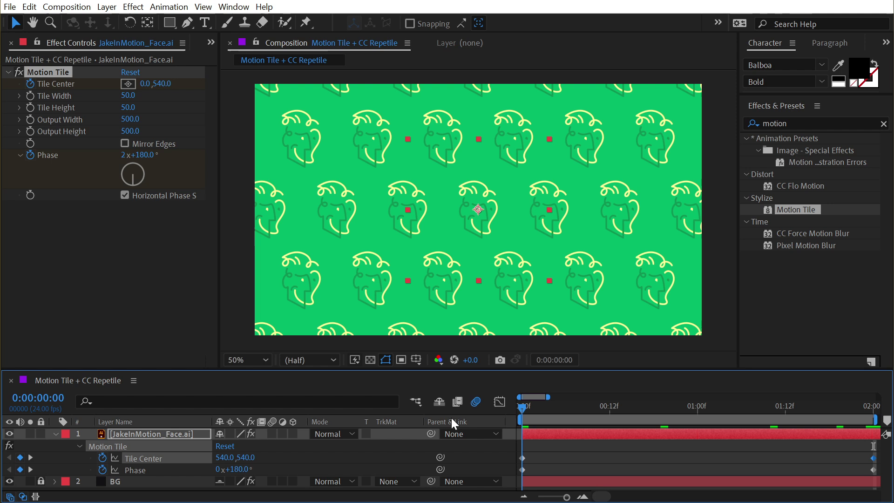
key("space")
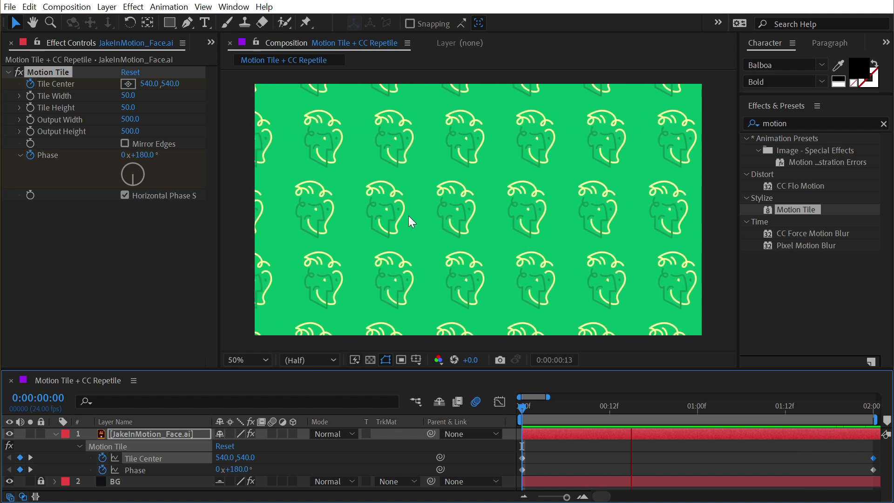
- Delete Motion Tile, search 'repe', and apply CC RepeTile to the face layer
left_click(74, 70)
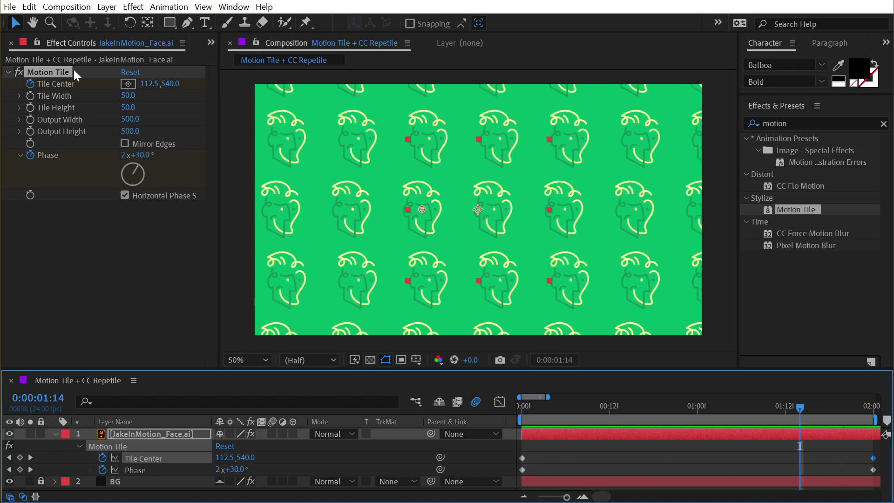
key("Delete")
left_click_drag(791, 118, 731, 117)
key("BackSpace")
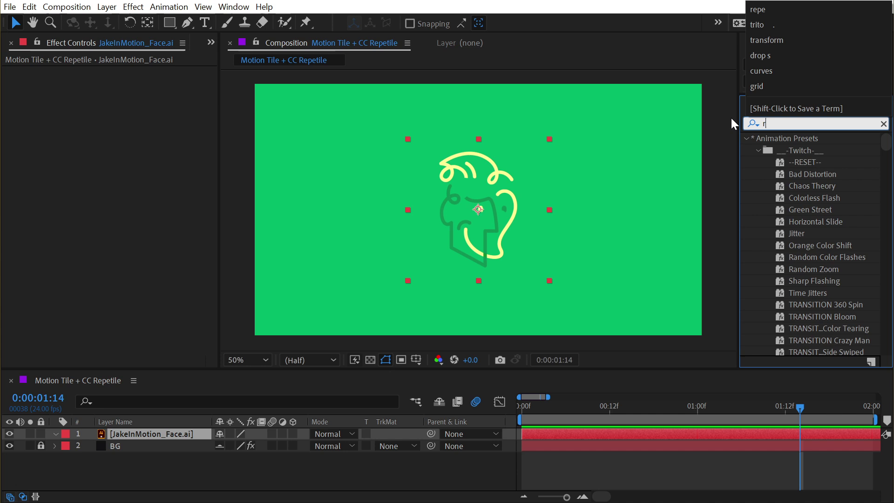
type("repe")
left_click_drag(794, 150, 485, 214)
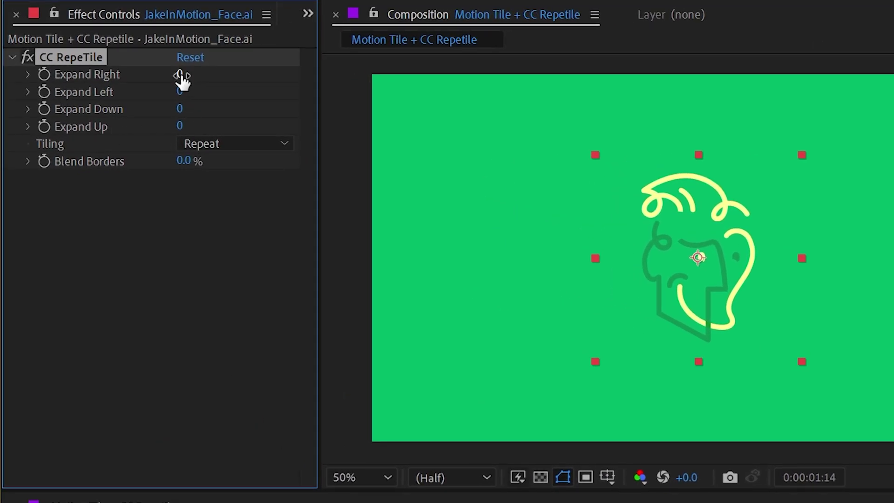
- Set CC RepeTile's Expand Right, Left and remaining values to 1080, and halve the face layer
left_click_drag(181, 80, 582, 88)
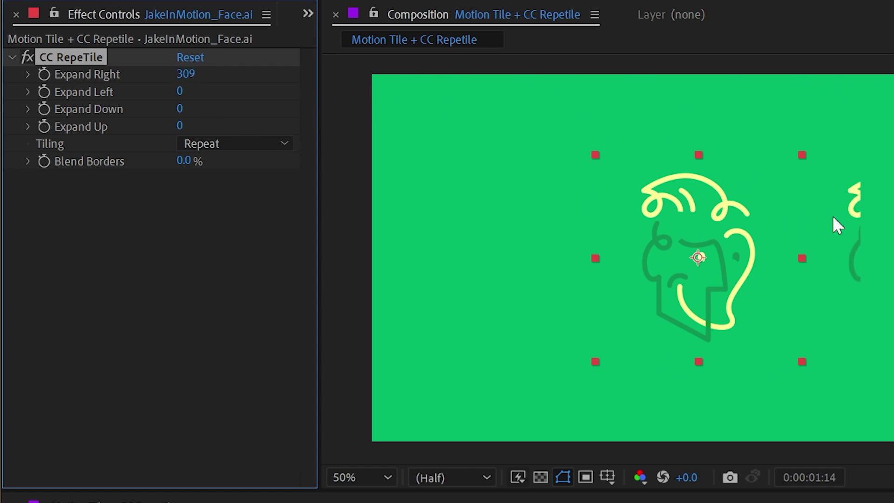
left_click_drag(187, 74, 727, 92)
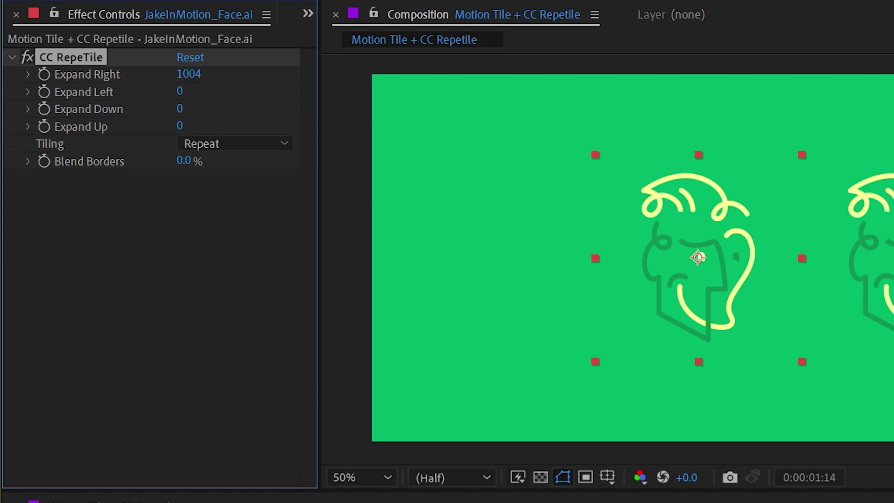
left_click(189, 73)
type("1080")
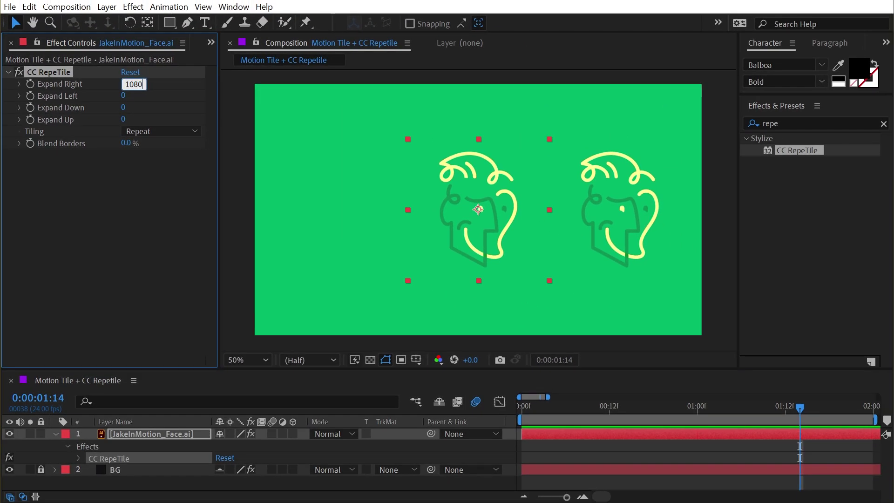
key("Return")
left_click(124, 96)
type("1080")
key("Tab")
type("1080")
key("Tab")
type("1080")
key("Return")
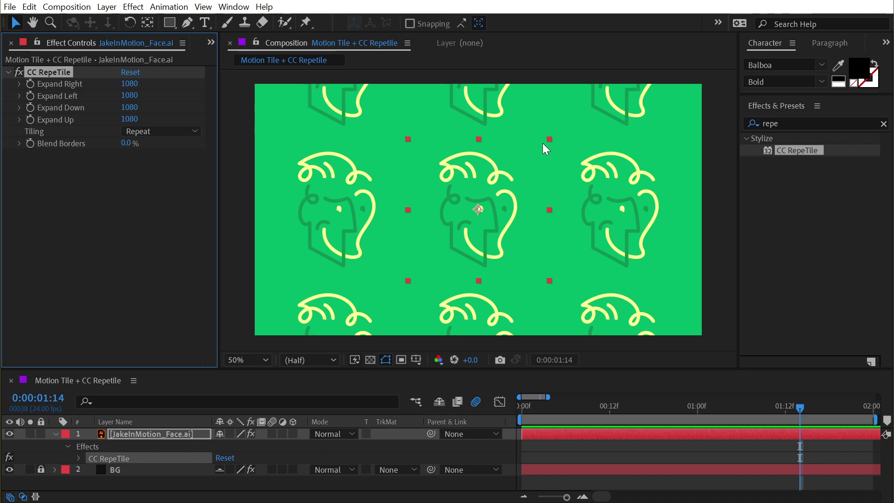
left_click(546, 139)
left_click_drag(547, 139, 509, 150)
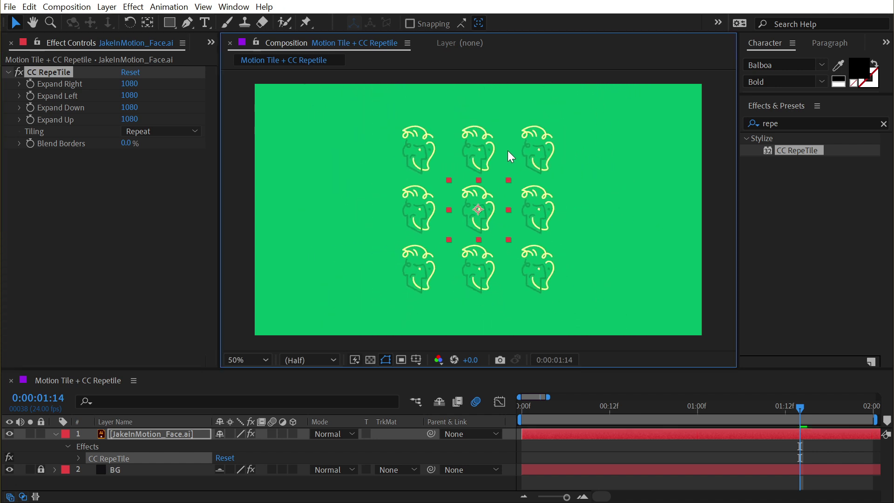
- Push the expansion further, with Expand Left 3024 and larger Down/Up, and fine-tune the face size
left_click_drag(135, 83, 261, 95)
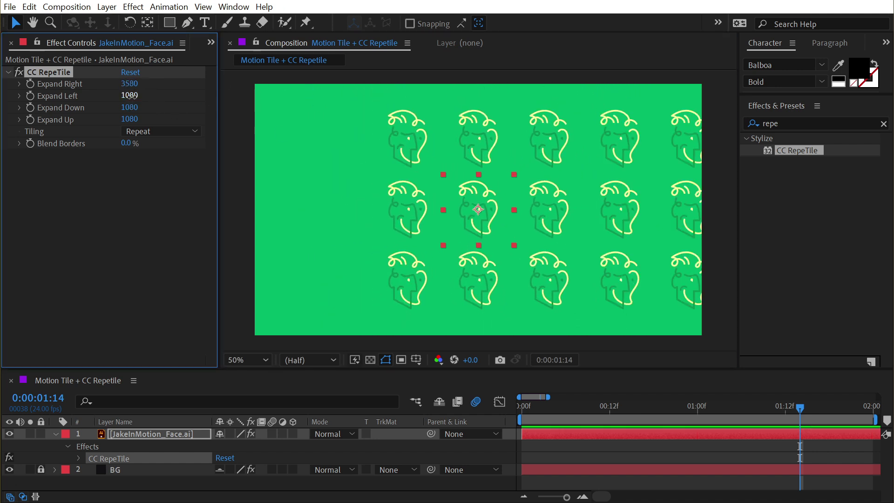
left_click(130, 96)
type("3024")
key("Return")
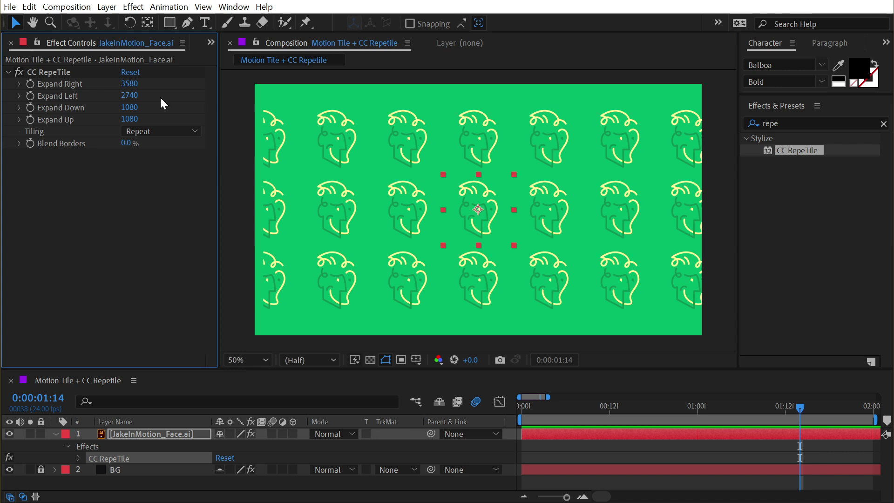
mouse_move(146, 108)
left_mouse_down()
mouse_move(177, 108)
mouse_move(155, 116)
left_mouse_up()
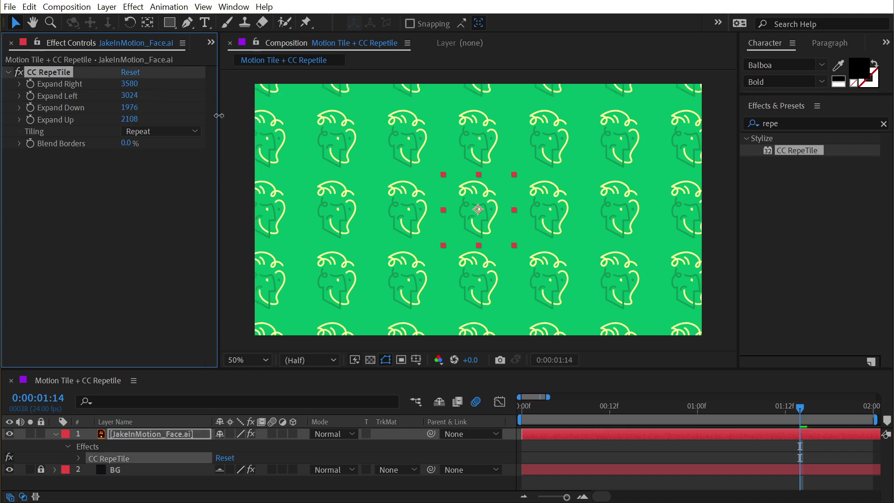
left_click_drag(514, 176, 511, 177)
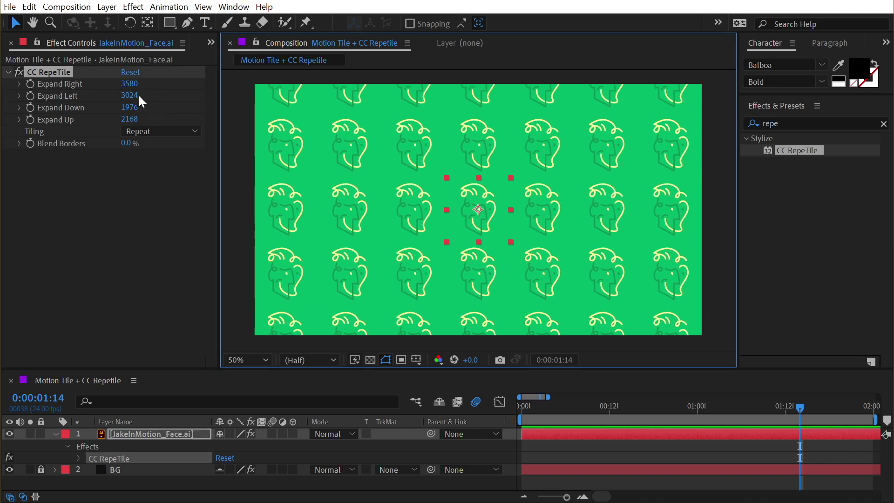
left_click_drag(140, 95, 174, 93)
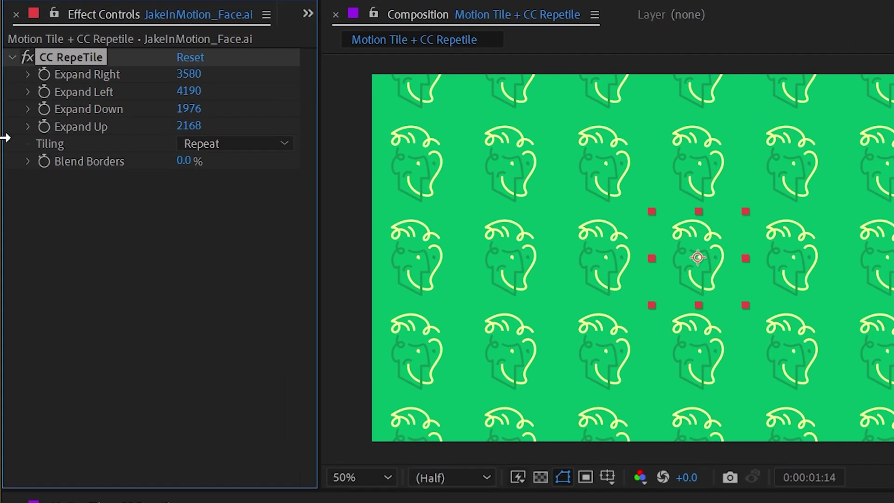
- Try Brick, Checker Flip H, Checker Flip V and Checker 180 deg tiling, then settle on Random
left_click(243, 145)
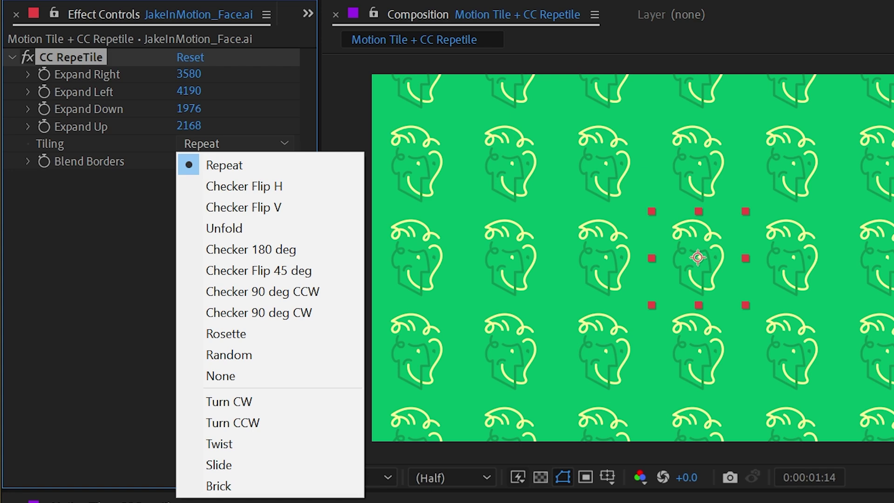
left_click(297, 489)
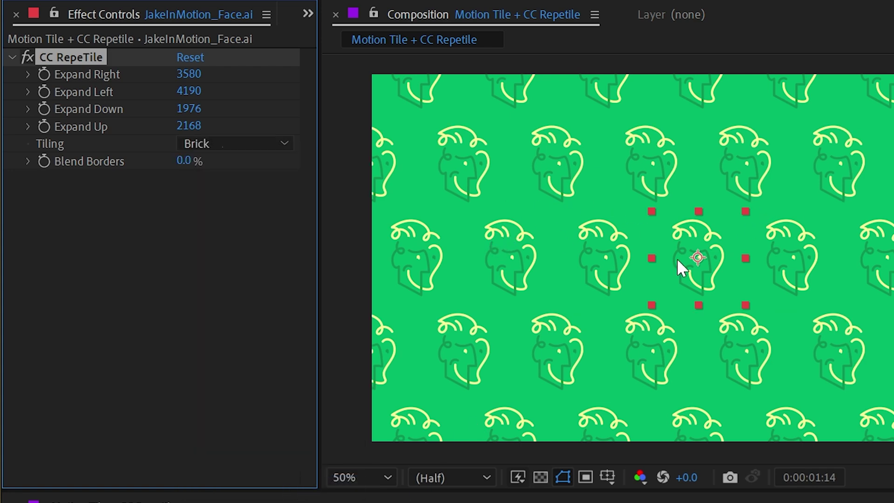
left_click(233, 144)
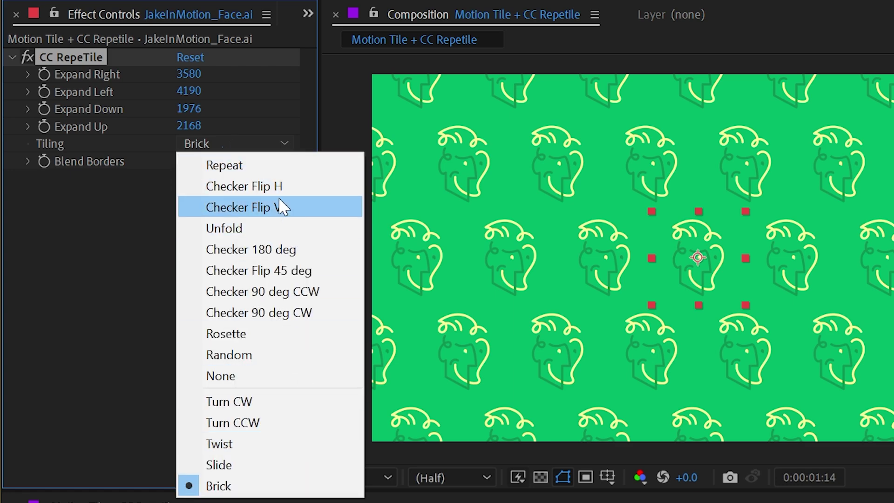
left_click(275, 186)
left_click(255, 142)
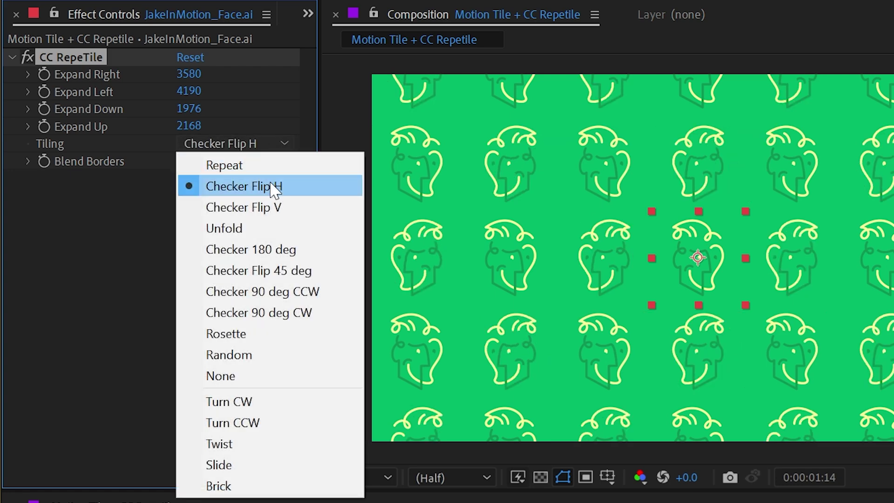
left_click(276, 205)
left_click(262, 144)
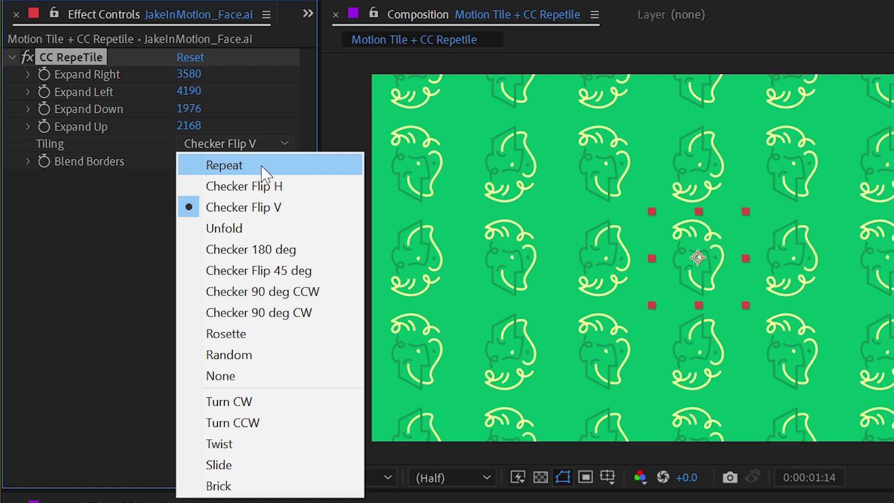
left_click(291, 247)
left_click(249, 150)
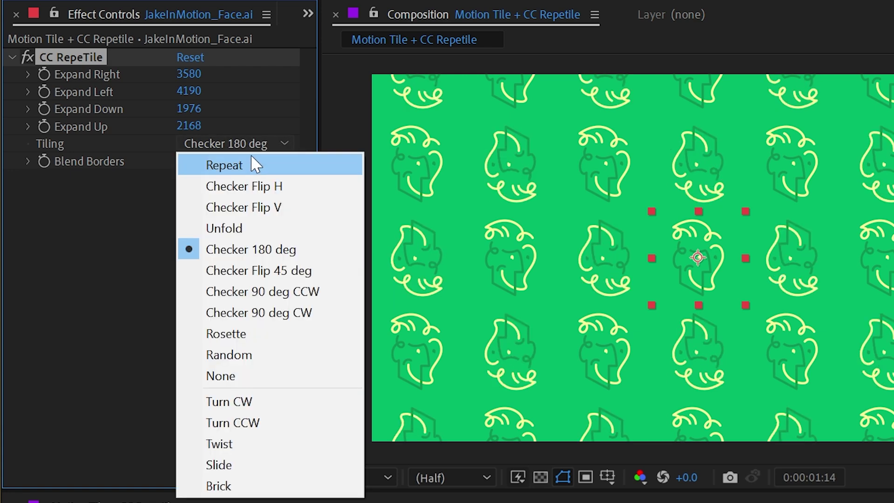
left_click(283, 358)
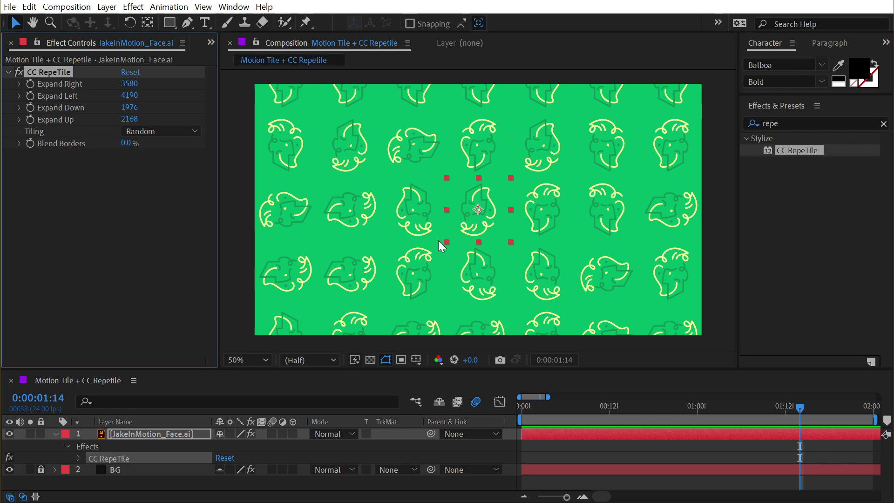
- Create a new 500×500 cyan solid via Layer > New > Solid
left_click(549, 456)
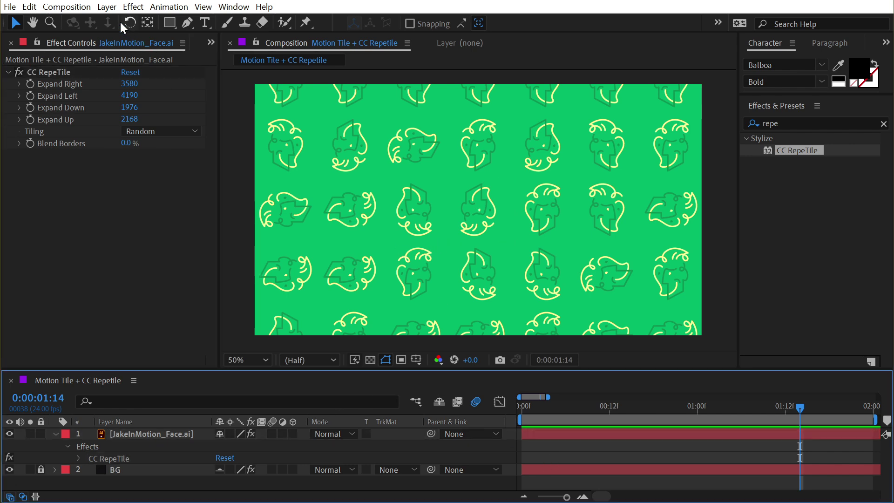
left_click(106, 7)
mouse_move(233, 7)
mouse_move(107, 7)
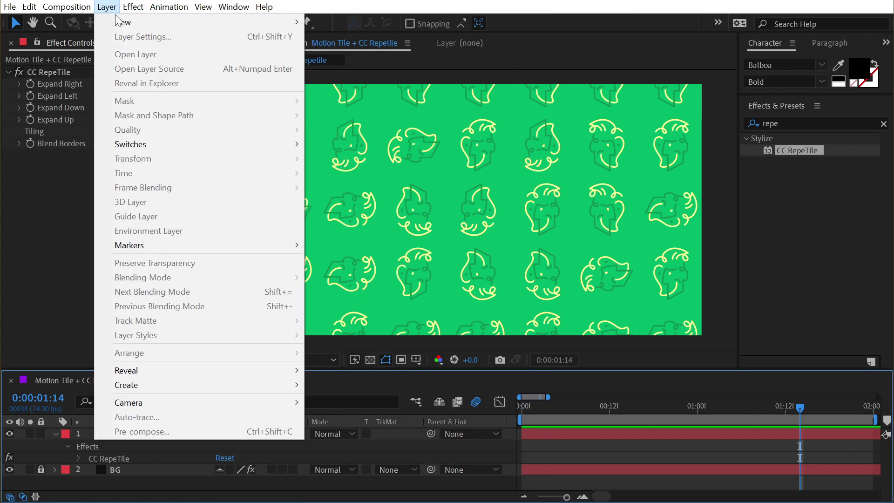
mouse_move(122, 22)
left_click(343, 38)
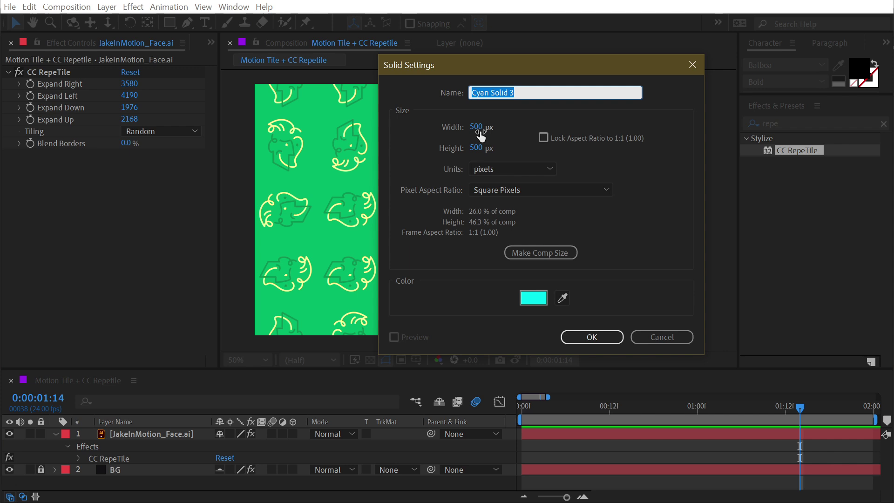
left_click(591, 337)
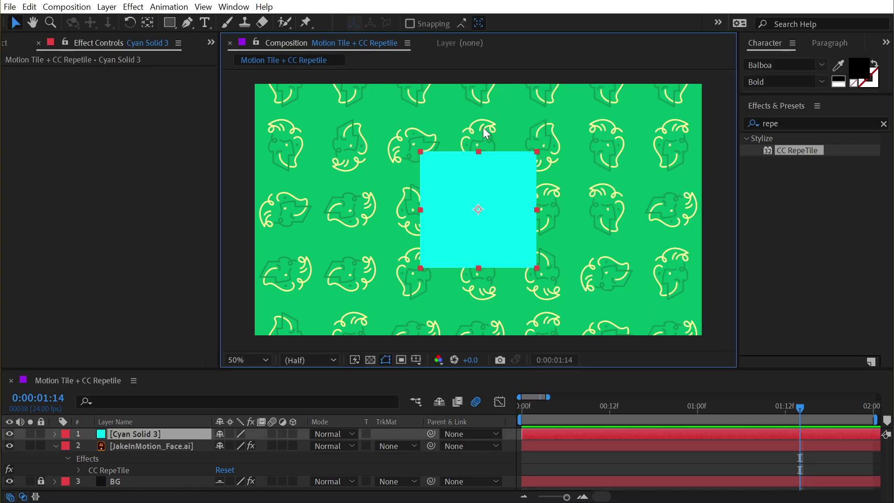
- Search 'fractal' and apply Fractal Noise to the new solid
left_click(798, 124)
double_click(790, 125)
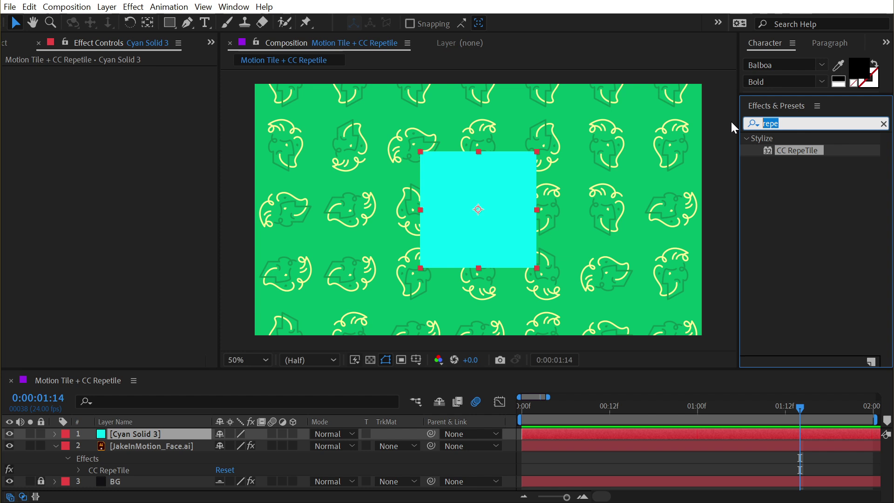
type("fractal")
double_click(778, 175)
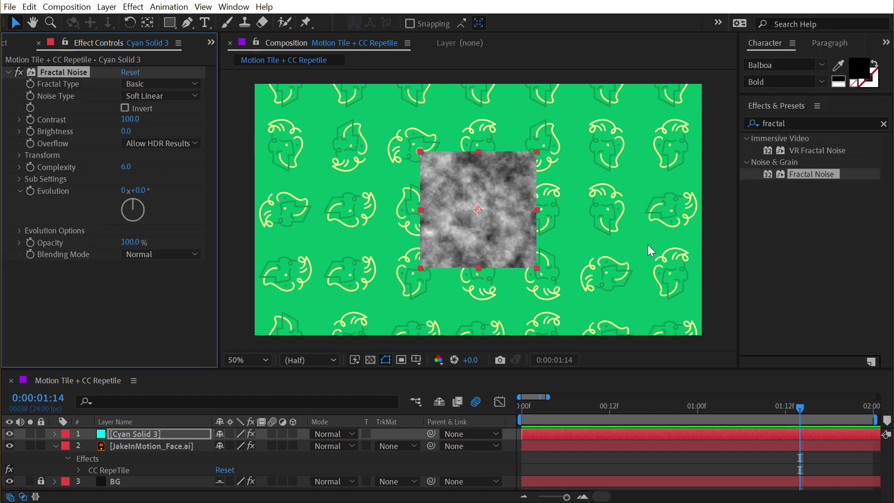
- Search 'repe' and apply CC RepeTile to the fractal noise solid, Cyan Solid 3
double_click(858, 122)
type("repe")
left_click_drag(820, 152, 478, 219)
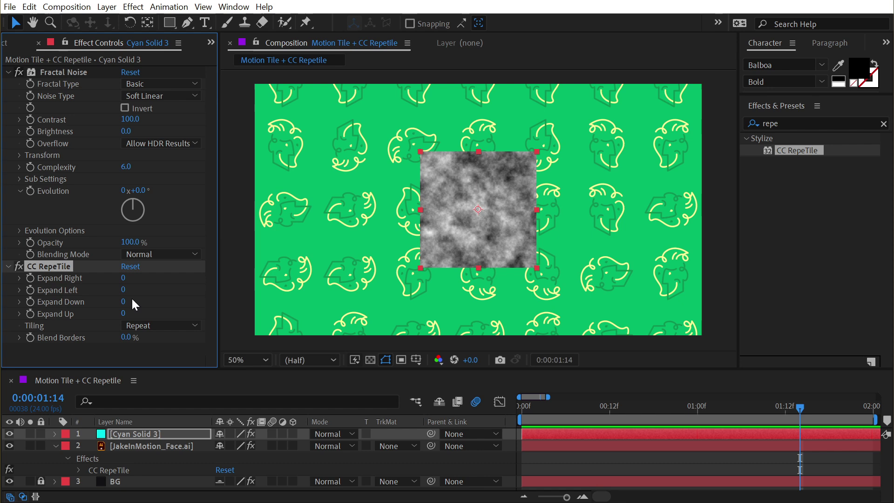
- Set CC RepeTile's Expand Right, Left, Down and Up to 2659
left_click_drag(124, 278, 140, 279)
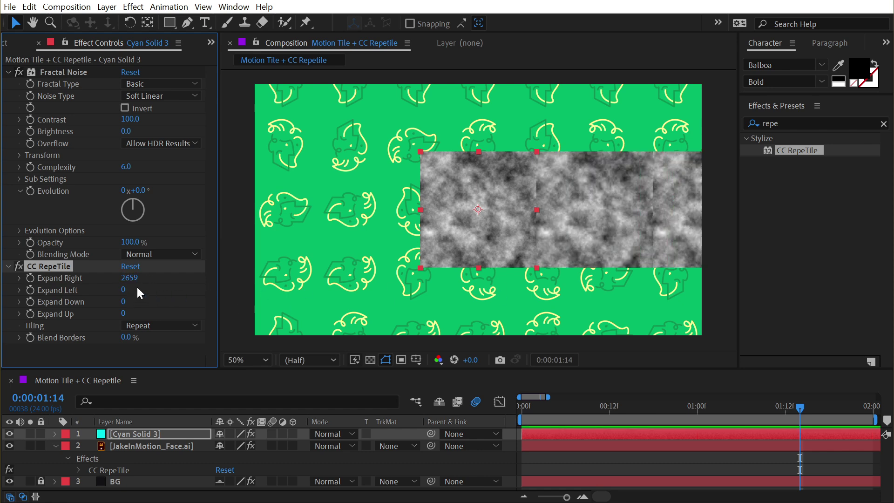
left_click(124, 289)
type("2659")
key("Tab")
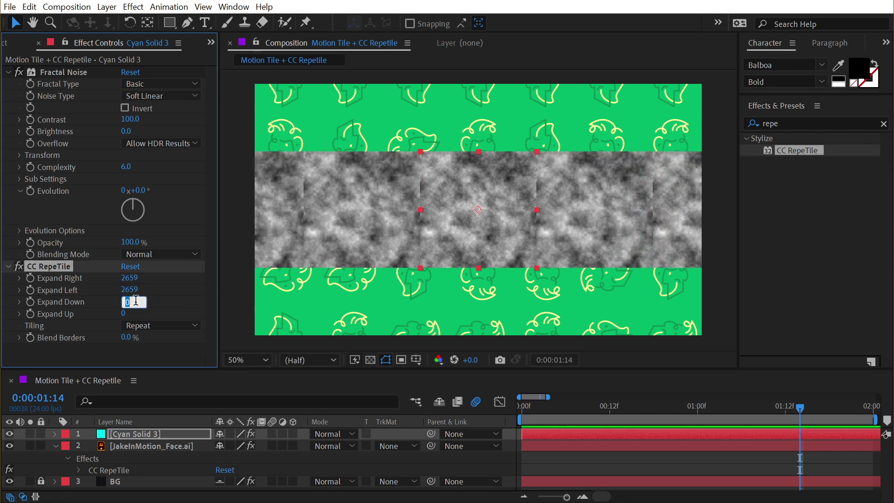
type("2659")
key("Tab")
type("2659")
key("Return")
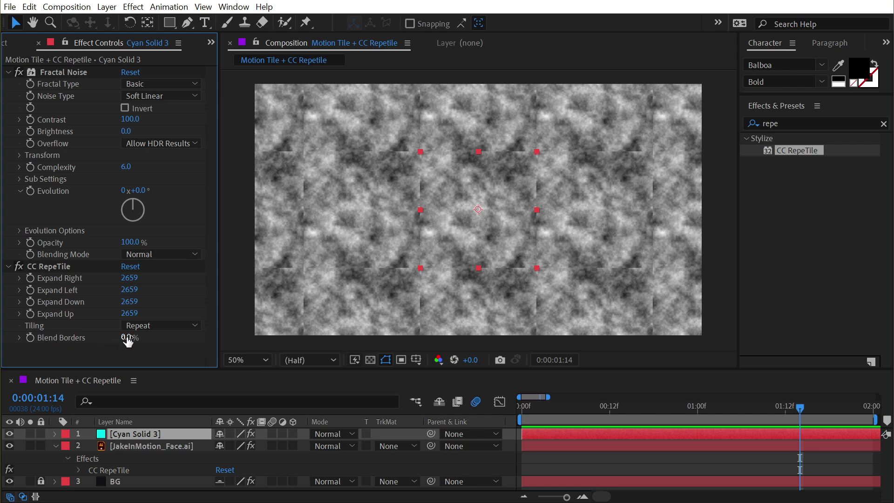
- Raise CC RepeTile Blend Borders to 87% to soften the tile seams
left_click_drag(126, 338, 179, 331)
left_click(181, 346)
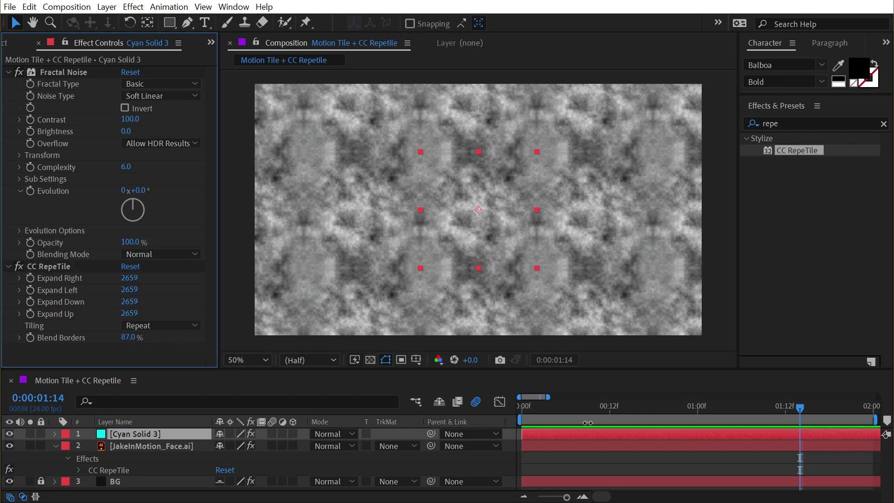
left_click(599, 463)
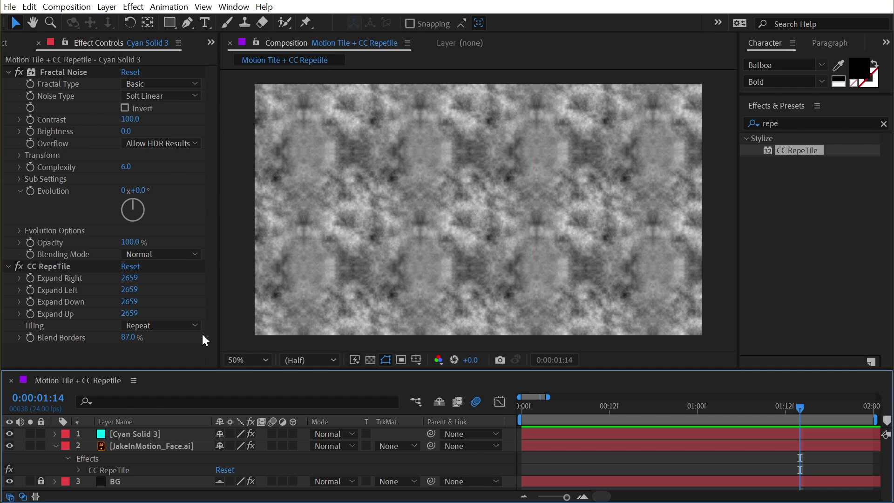
- Switch the CC RepeTile Tiling mode to Rosette, then to Random
left_click(62, 325)
left_click(144, 325)
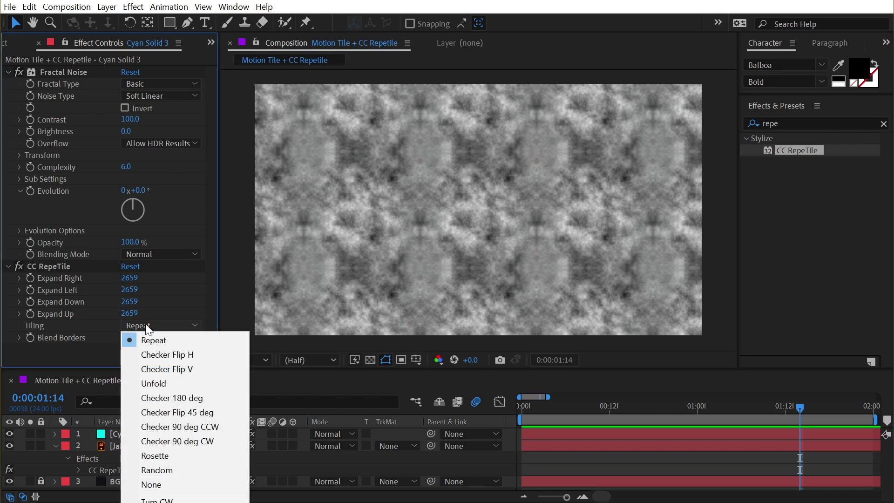
left_click(182, 457)
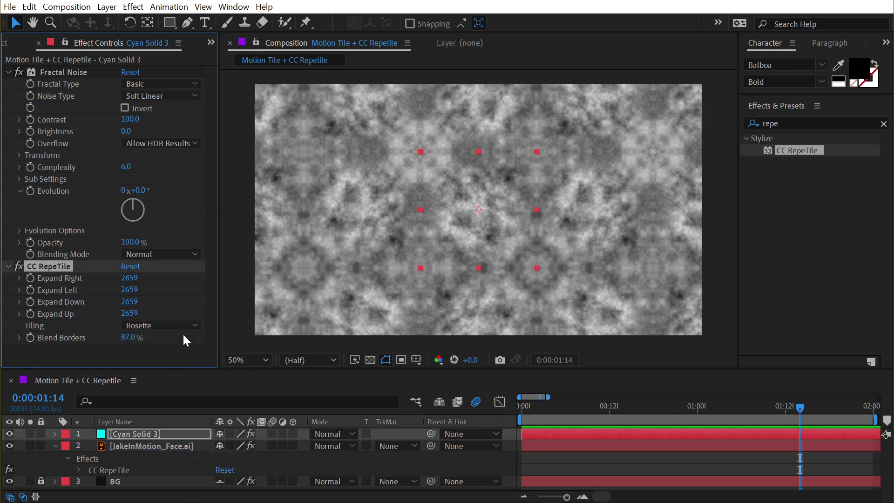
left_click(183, 326)
left_click(180, 469)
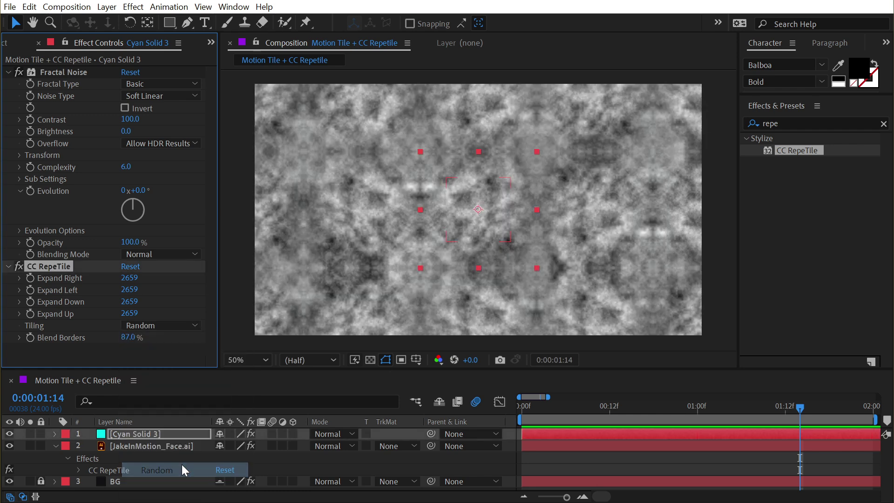
- Lower Blend Borders from 87% to 42%
left_click(579, 466)
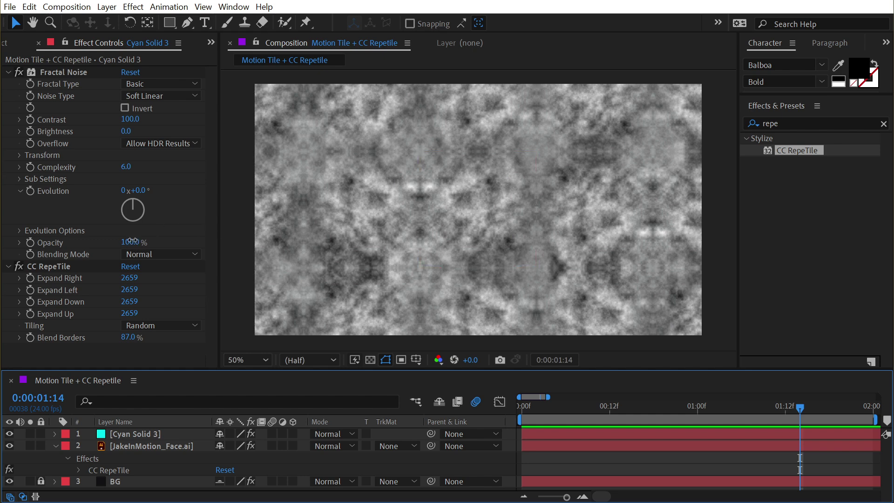
left_click_drag(132, 337, 113, 334)
left_click(726, 87)
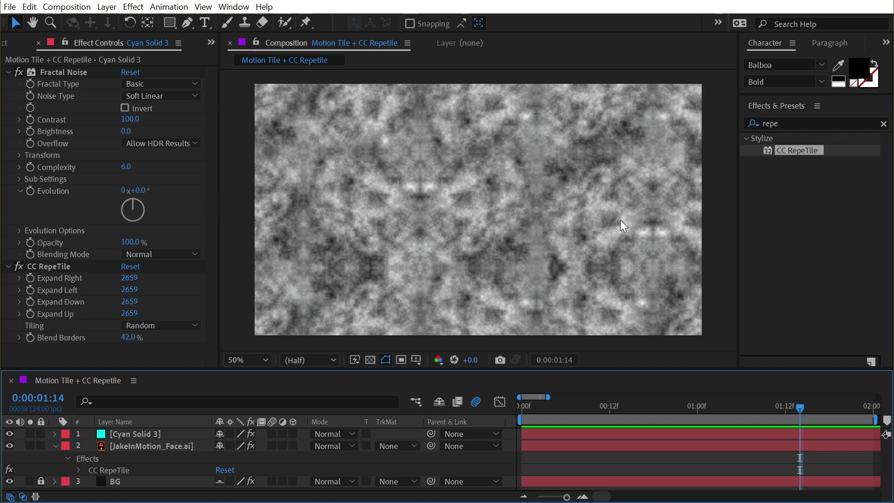